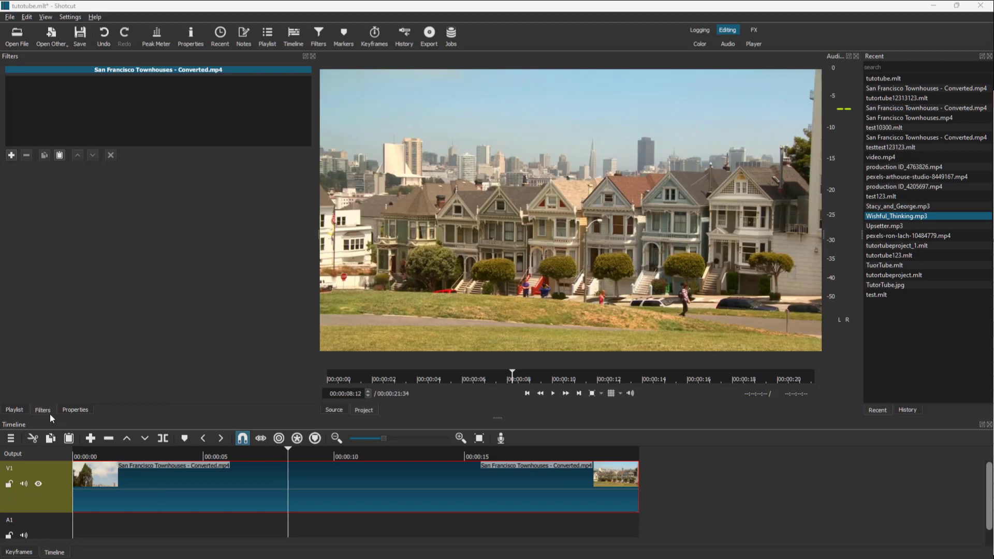
List the video filters and search 'posit' to find Size, Position & Rotate
click(11, 155)
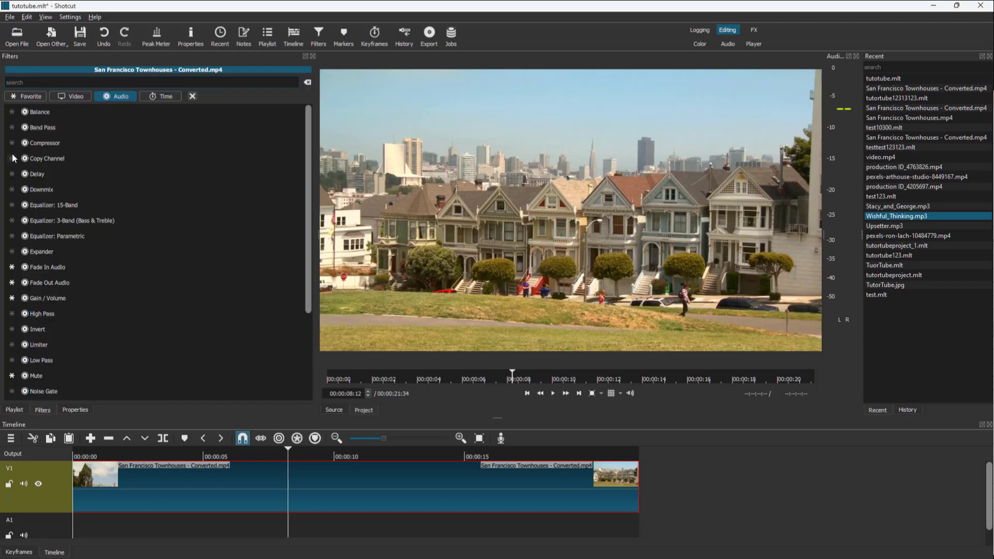
click(69, 96)
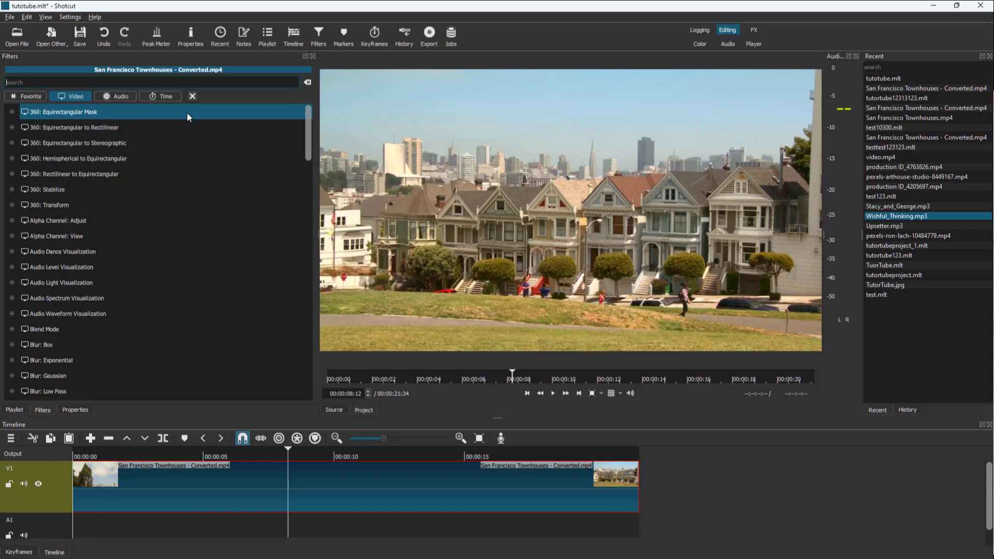
text(po)
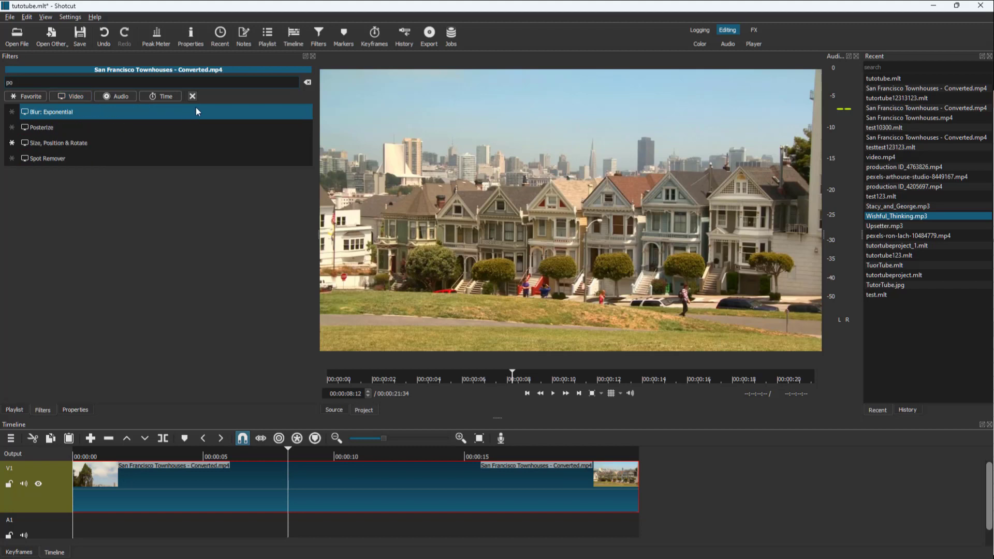
text(sition)
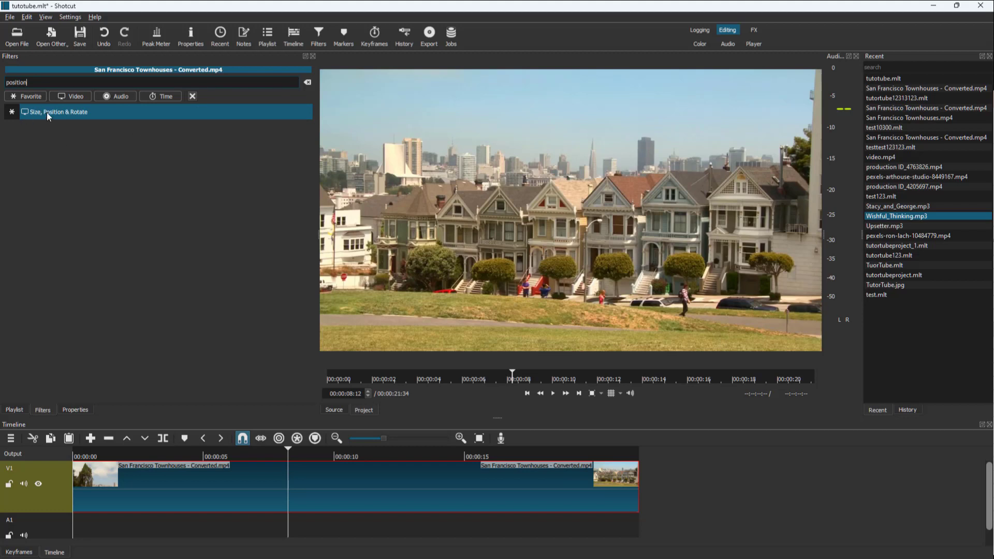
Add Size, Position & Rotate and shrink the clip to about half size
click(47, 112)
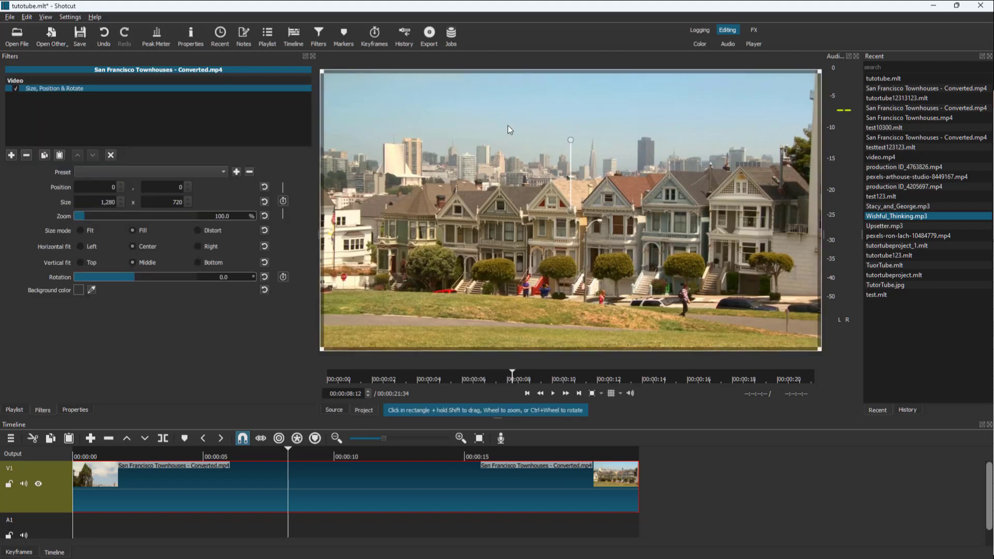
drag(321, 72, 563, 207)
drag(676, 274, 445, 198)
At the five-second point, place the shrunken clip against the frame's left edge at 2, 218
drag(136, 451, 204, 464)
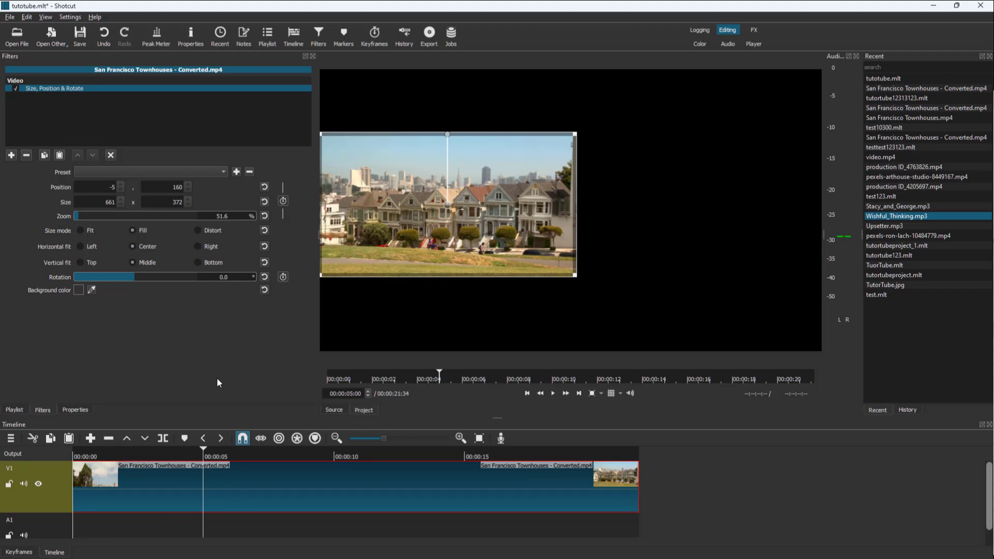
drag(445, 196, 480, 208)
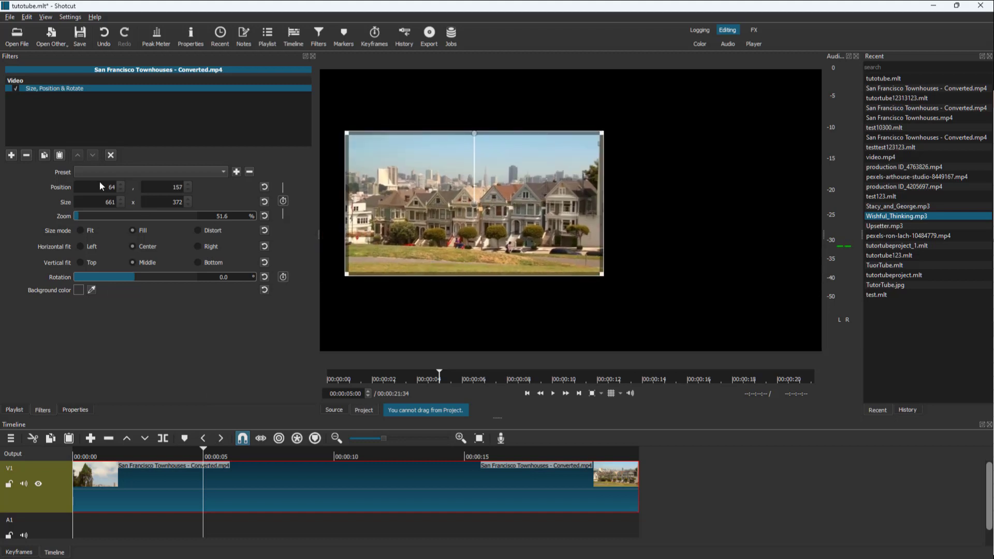
drag(453, 203, 453, 232)
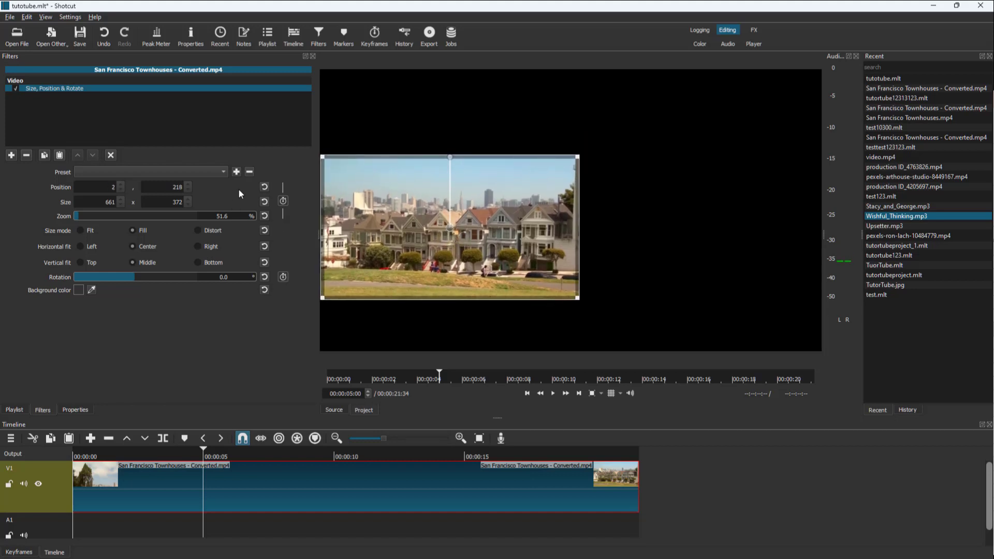
Keyframe size and position at 5 s, then slide the clip right to 615, 199 at about 6 s
click(283, 202)
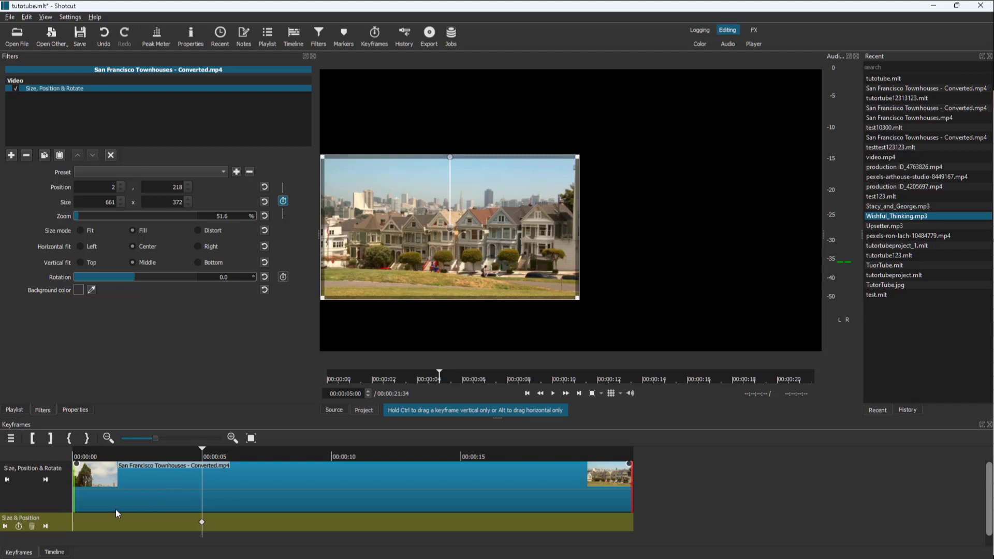
right_click(202, 522)
click(204, 525)
drag(206, 452, 231, 461)
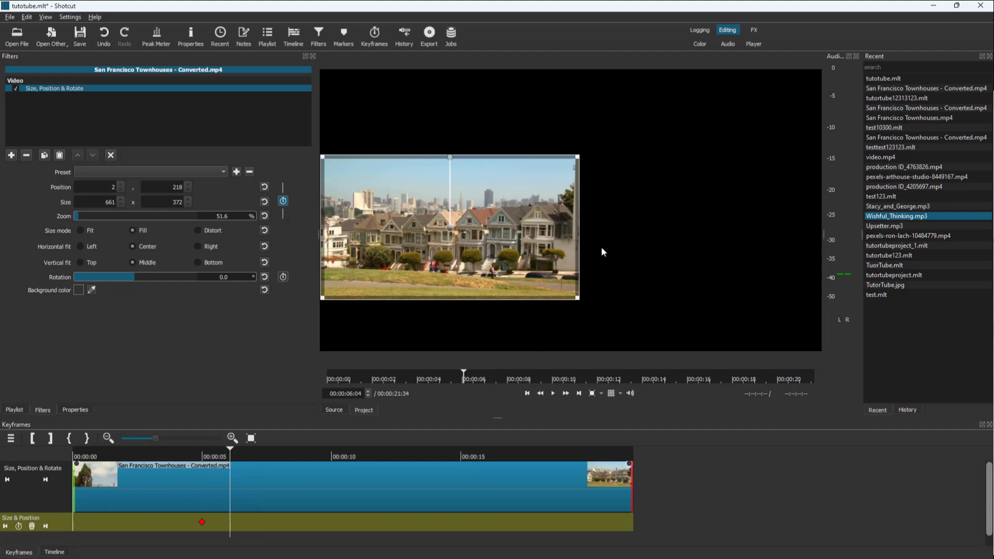
drag(449, 226, 697, 223)
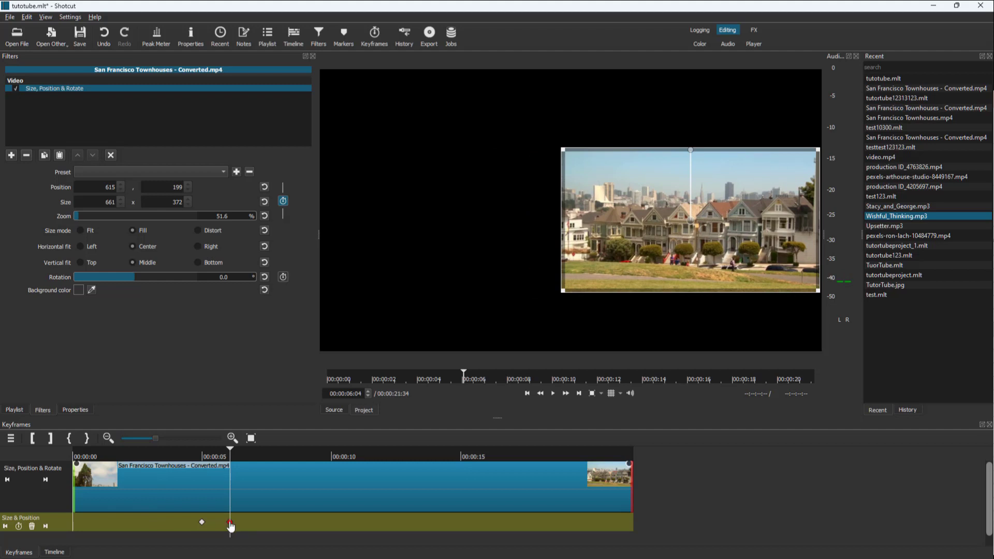
click(202, 455)
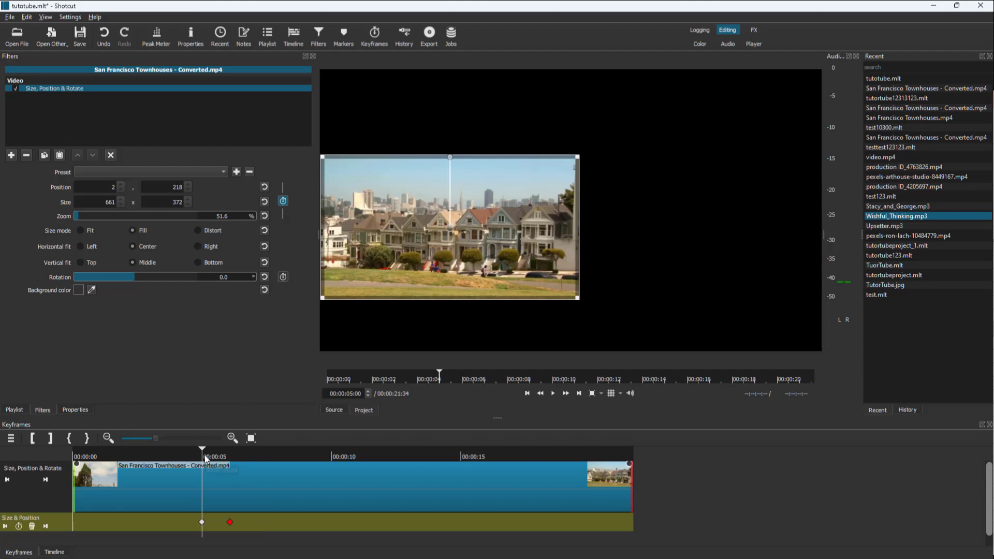
click(231, 455)
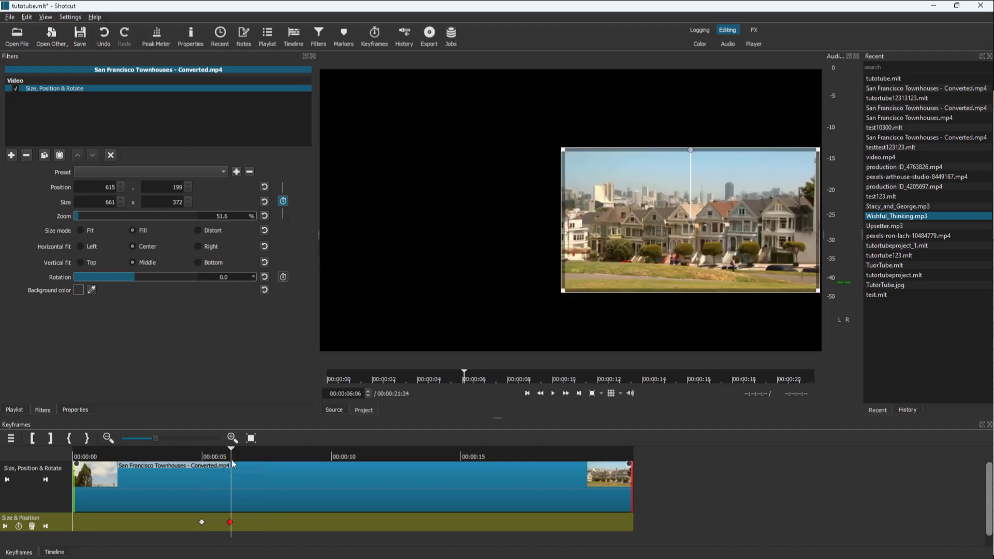
click(196, 454)
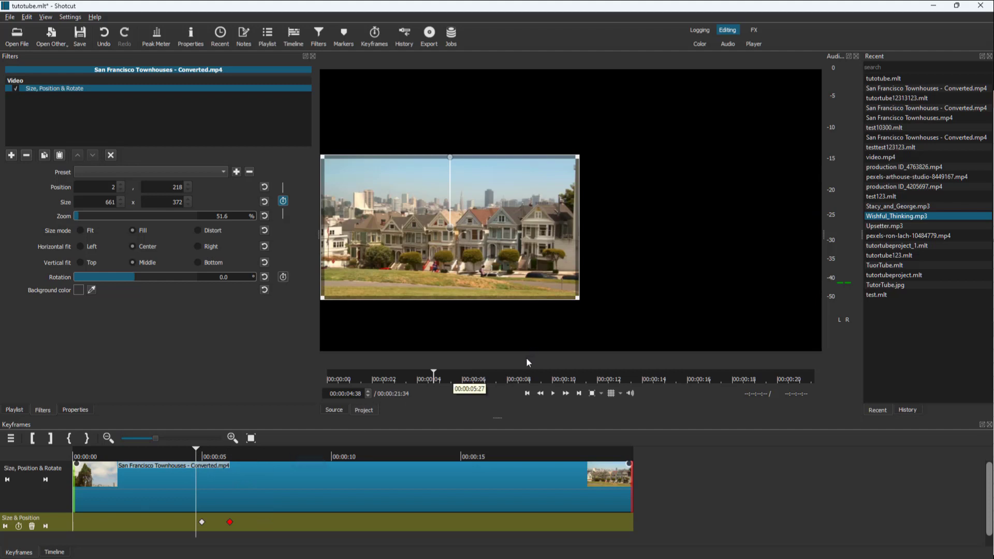
click(553, 394)
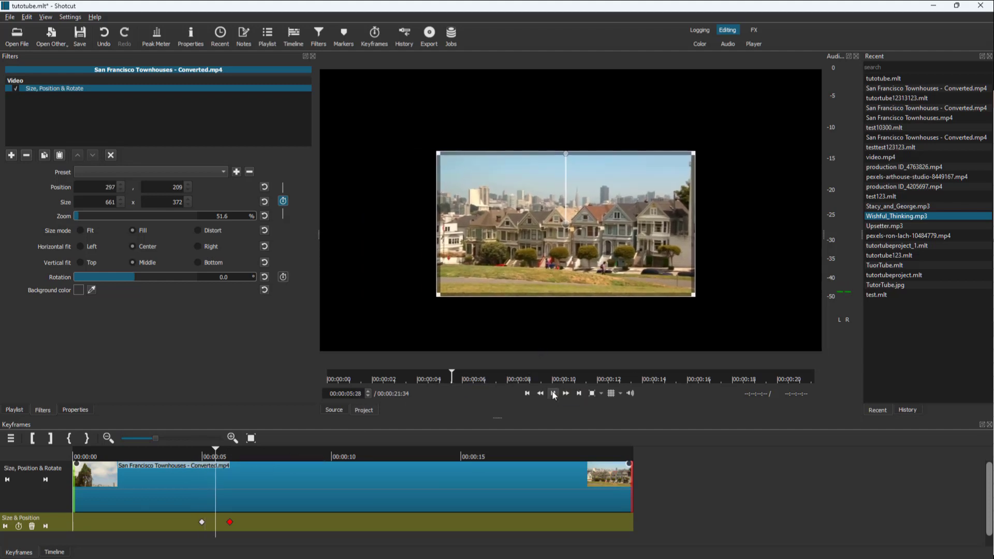
key(space)
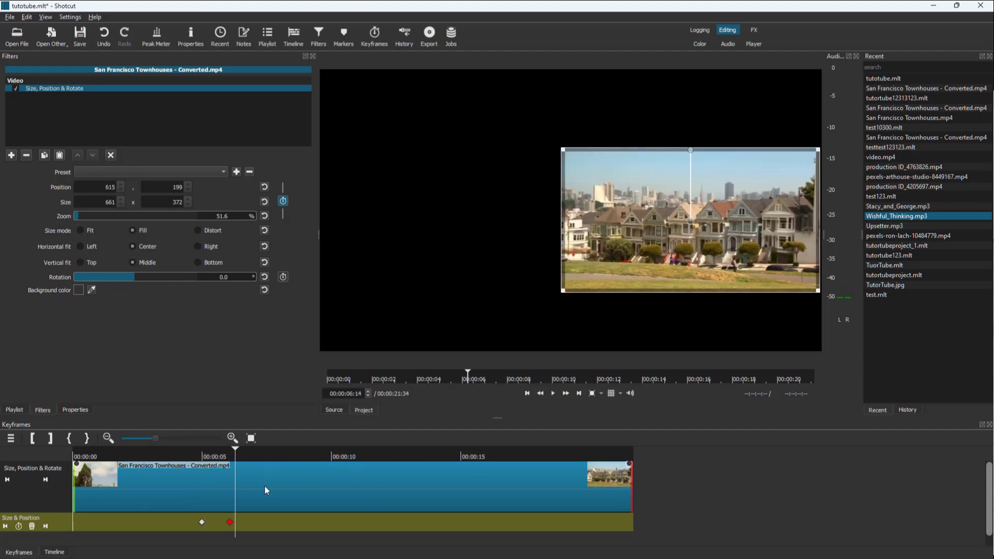
click(203, 455)
mouse_move(203, 454)
mouse_down()
mouse_move(185, 453)
mouse_move(219, 457)
mouse_up()
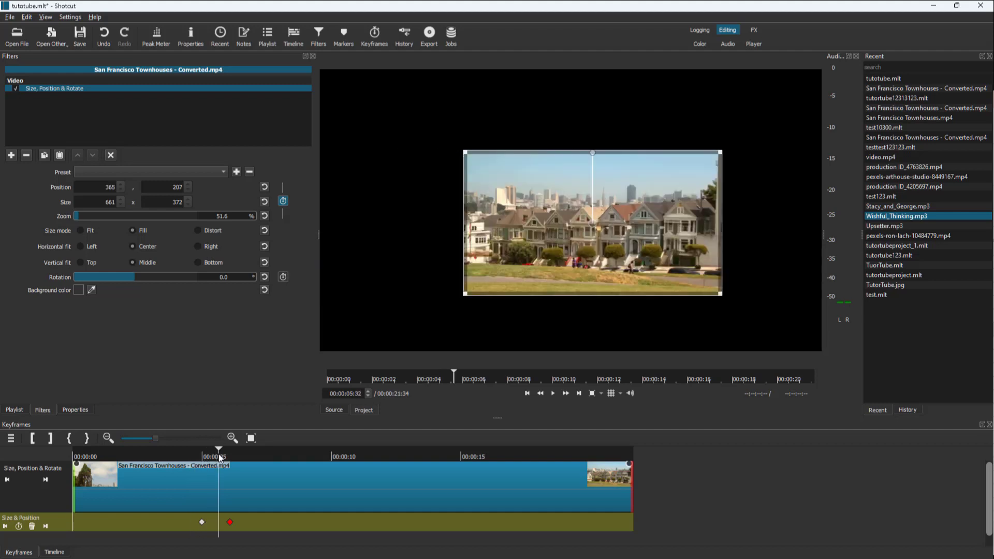
Raise the clip to add a middle keyframe, then shift that keyframe slightly earlier
drag(635, 213, 629, 181)
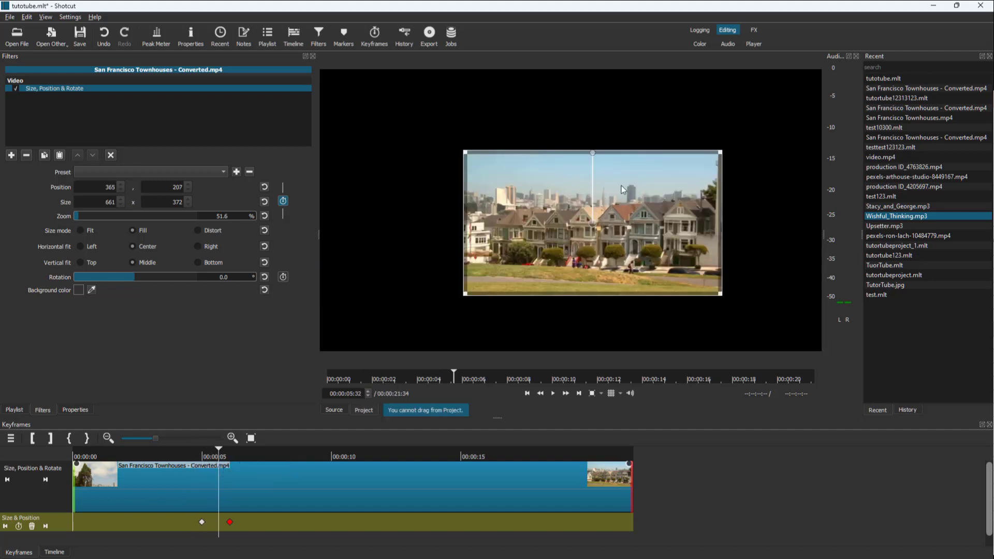
drag(590, 225, 581, 184)
drag(218, 521, 185, 522)
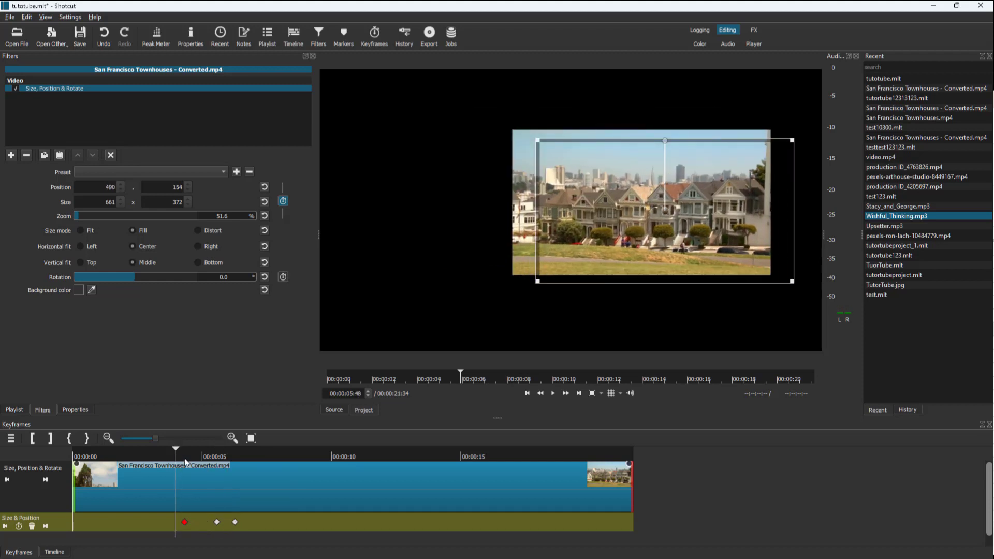
Play back the revised motion and park the playhead on the first keyframe
click(554, 394)
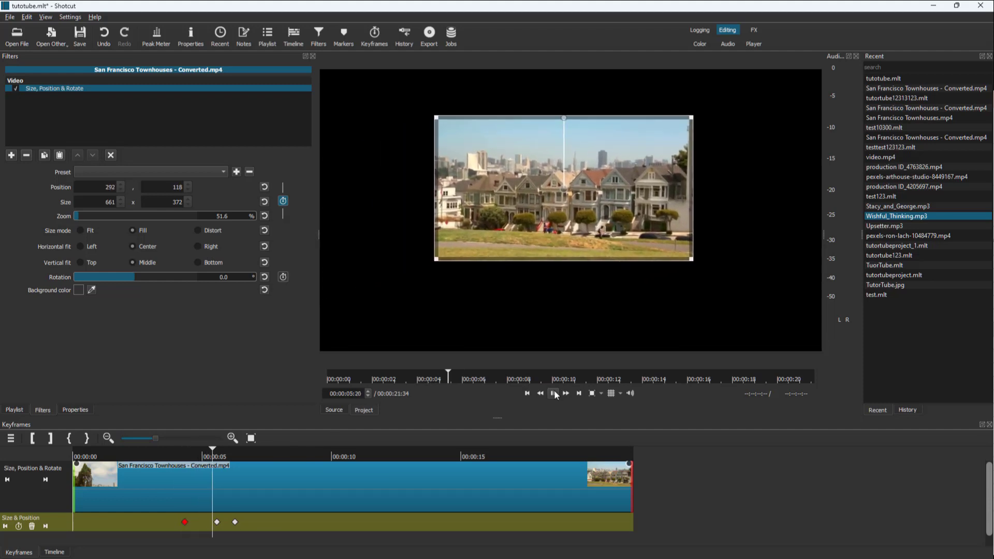
click(553, 394)
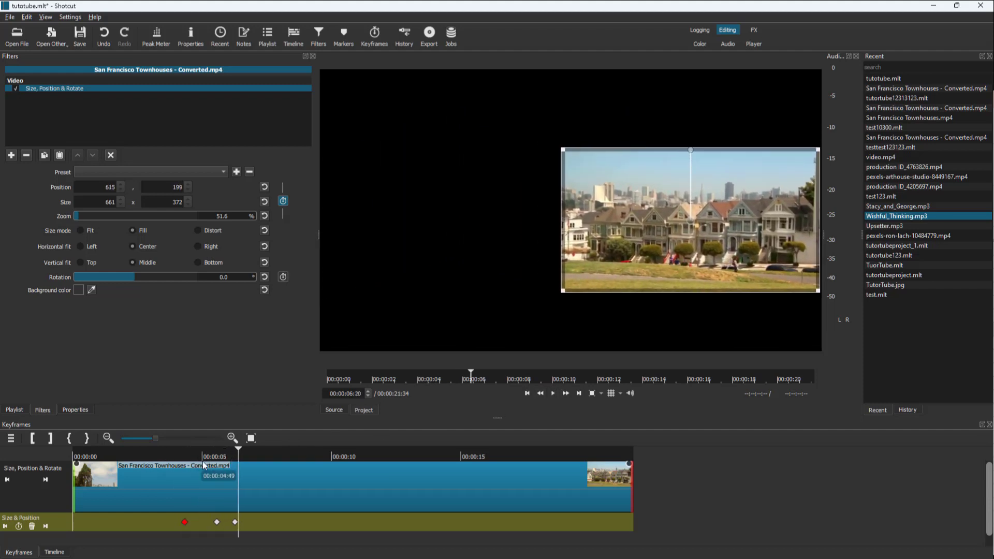
click(186, 456)
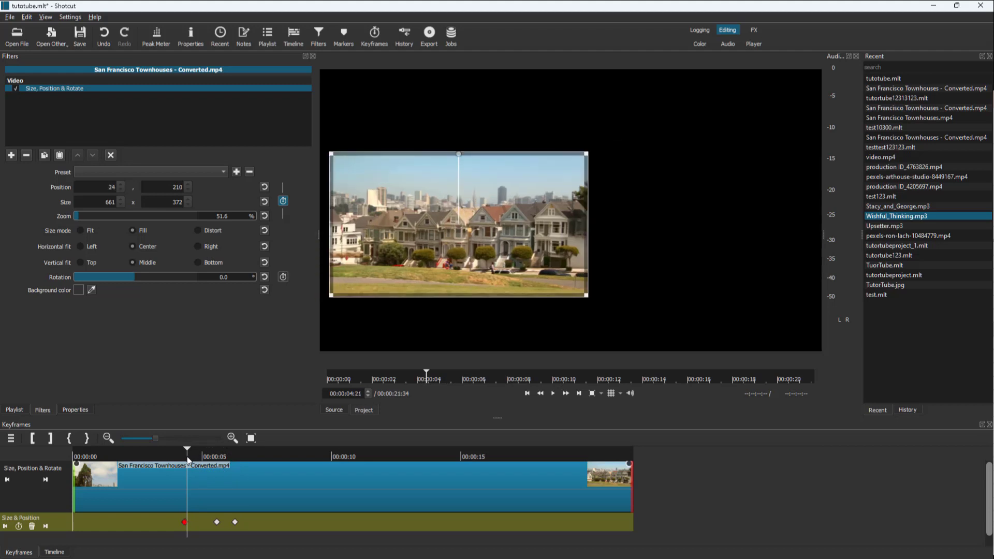
click(189, 458)
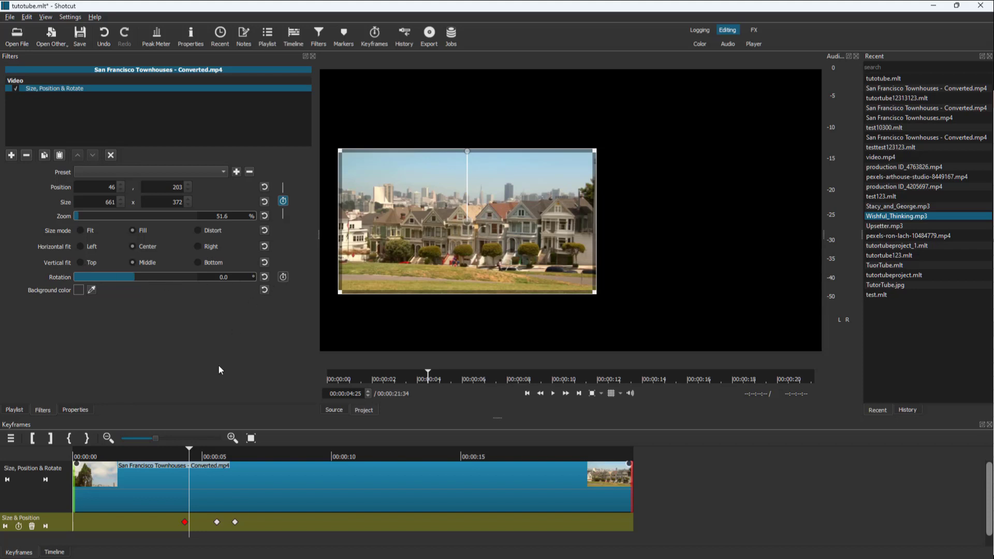
Keyframe rotation from 0 to 360 degrees across the slide
click(283, 277)
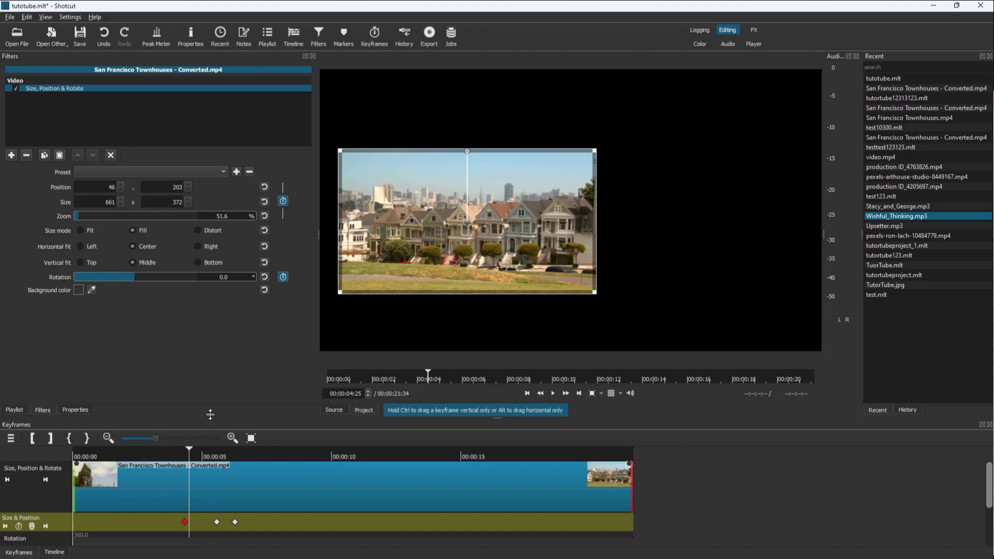
drag(209, 414, 209, 381)
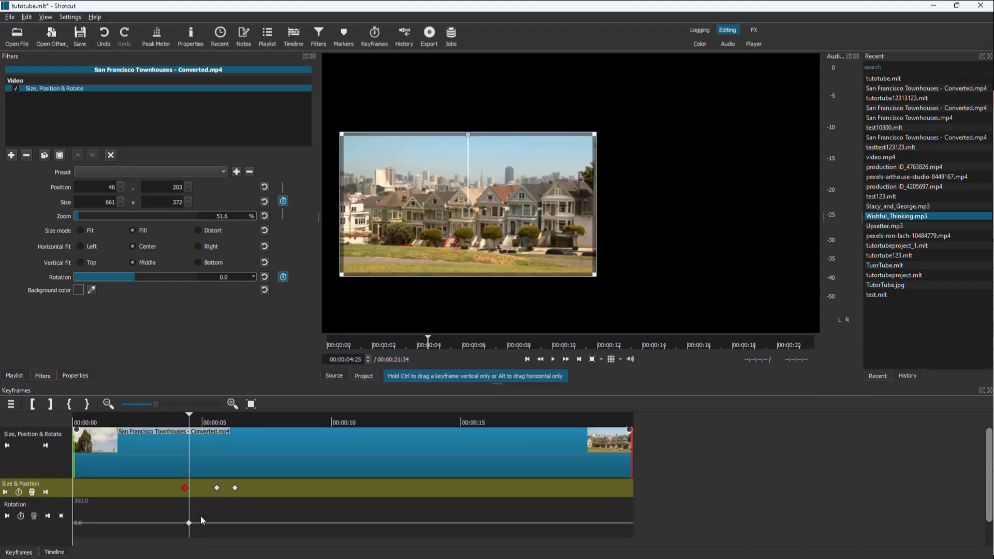
drag(194, 415, 224, 421)
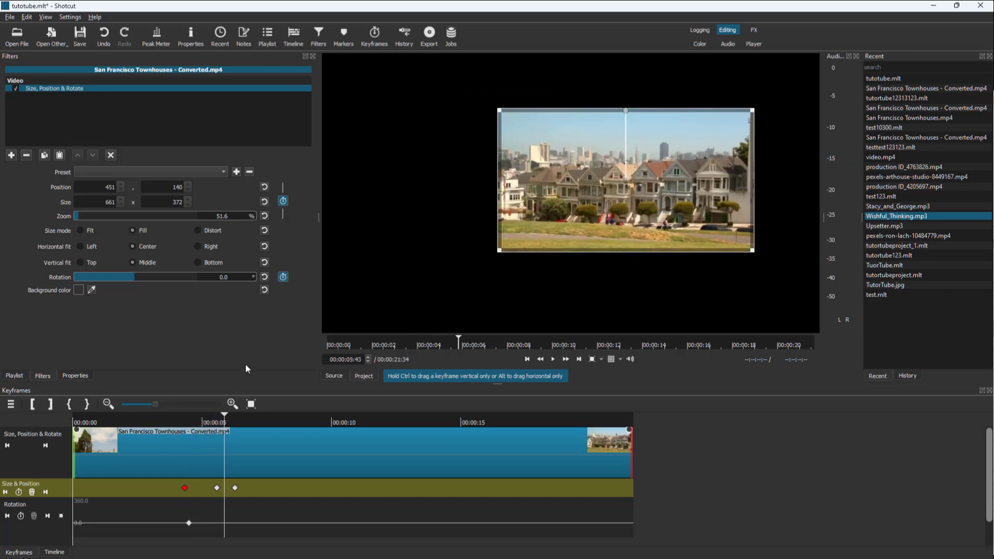
drag(132, 278, 199, 287)
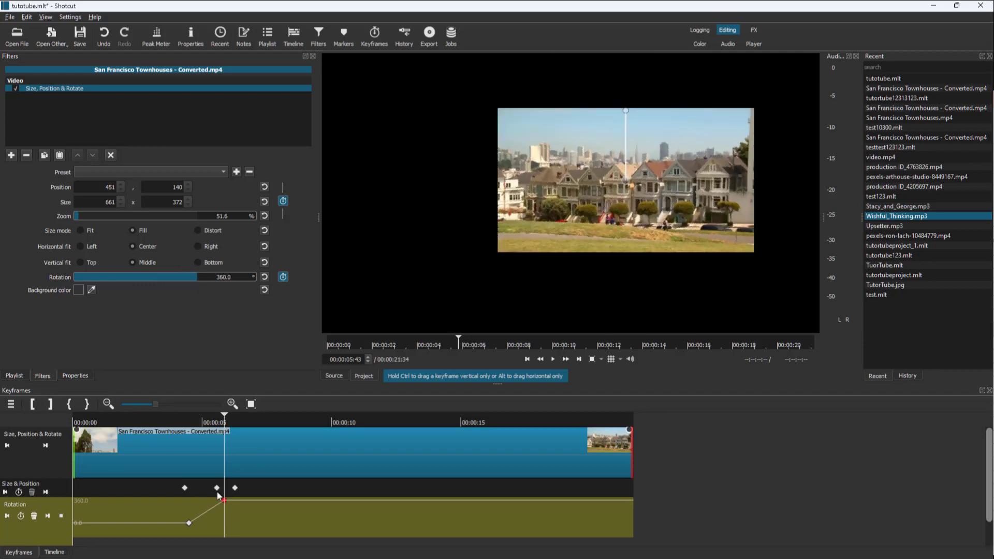
Play the spinning slide from its start and stop after the full turn
click(173, 413)
click(556, 358)
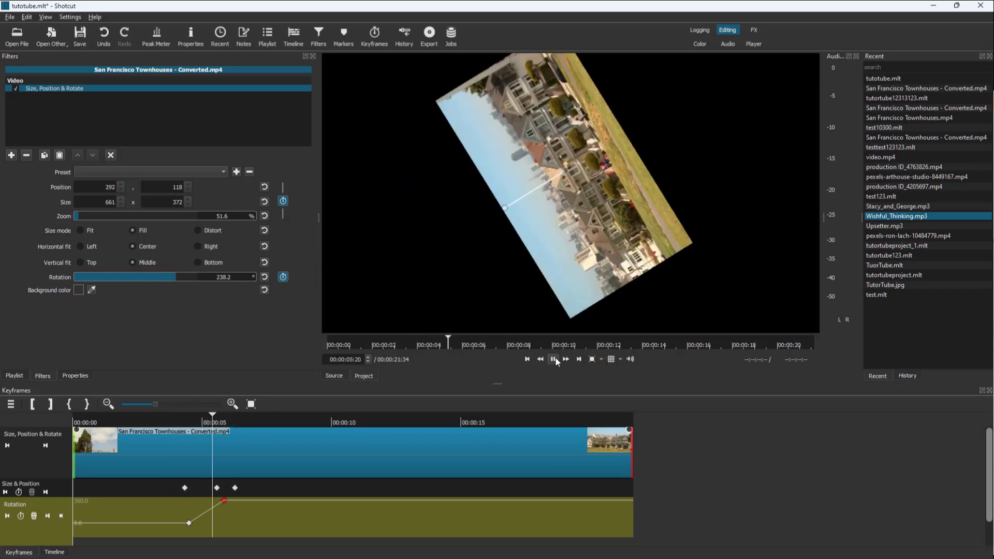
key(space)
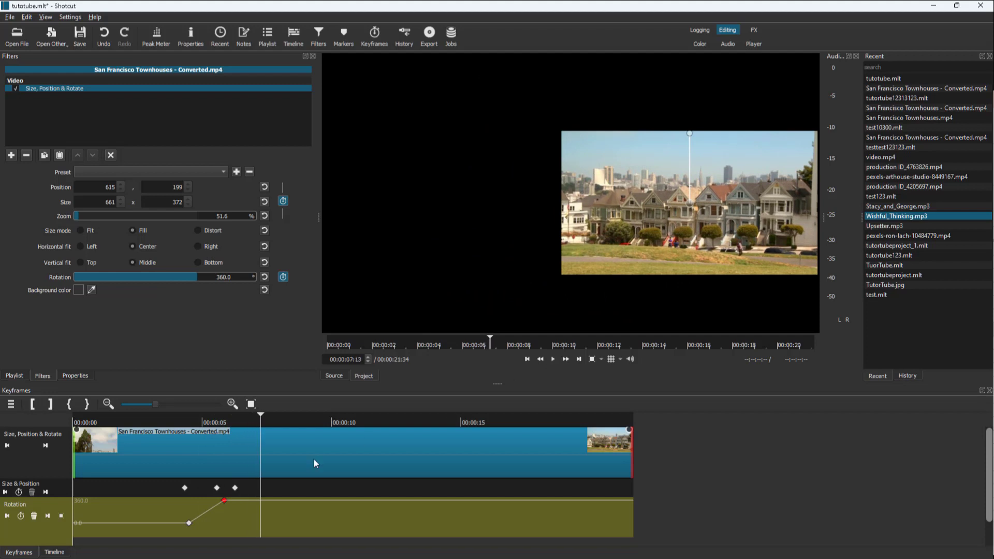